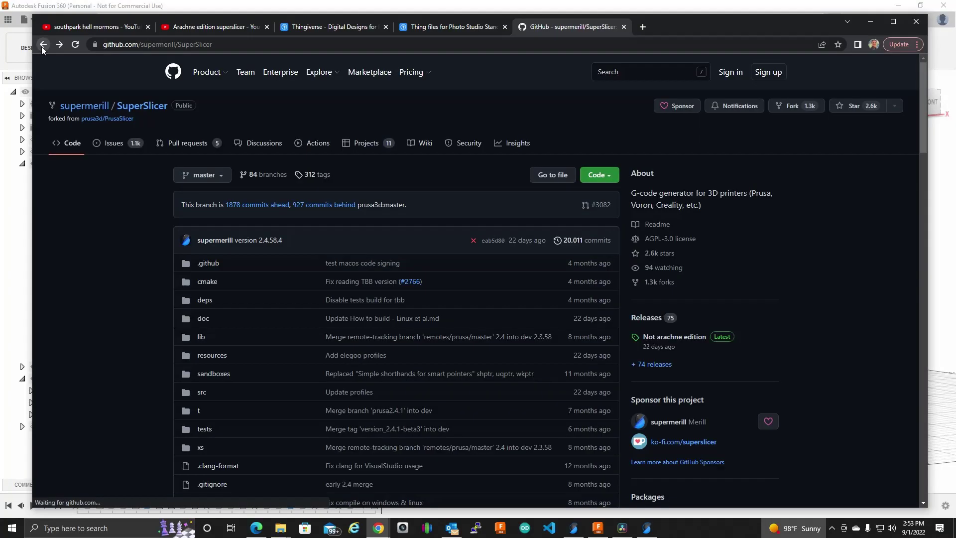
click(41, 47)
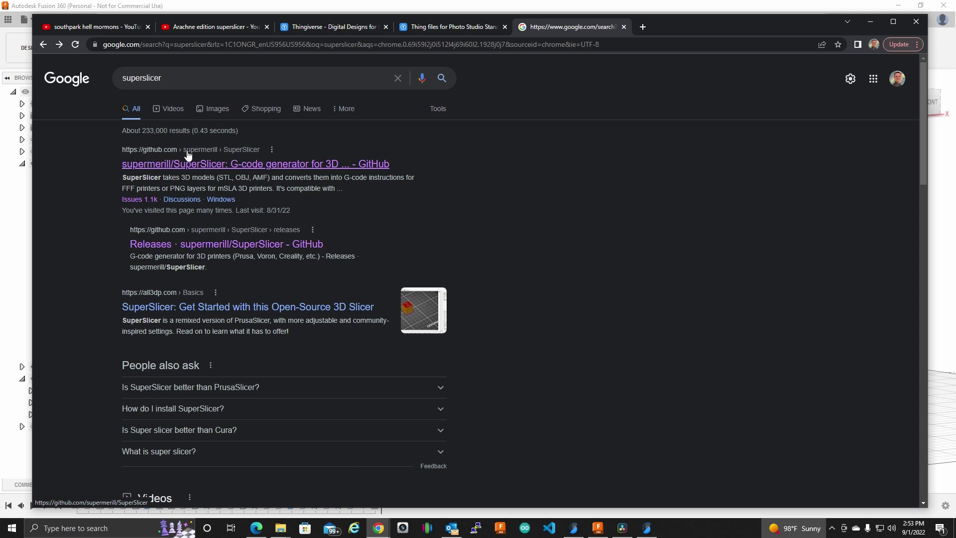
- From the search results, go to SuperSlicer's GitHub releases and expand the Arachne 2.5.59.0 assets
click(248, 165)
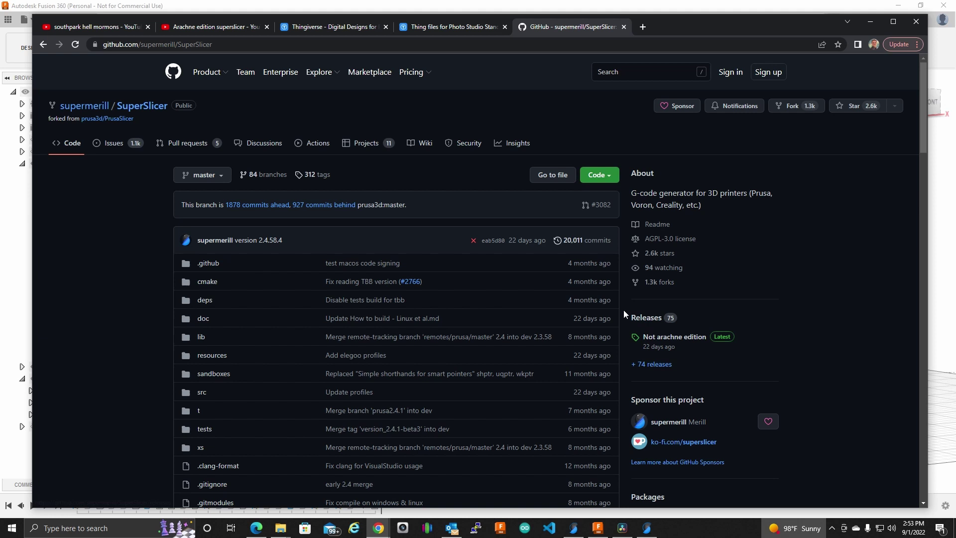
click(651, 319)
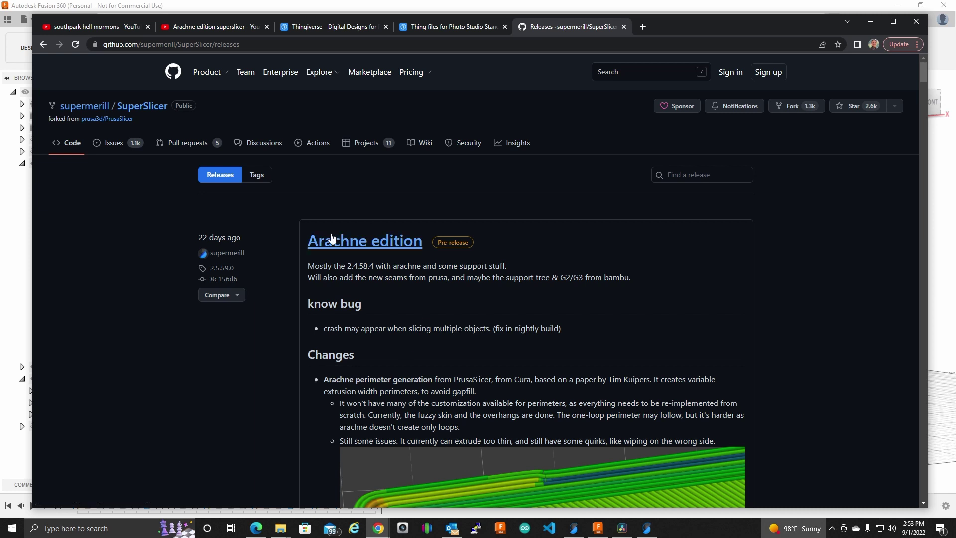
scroll(290, 321, down, 3)
scroll(290, 317, down, 3)
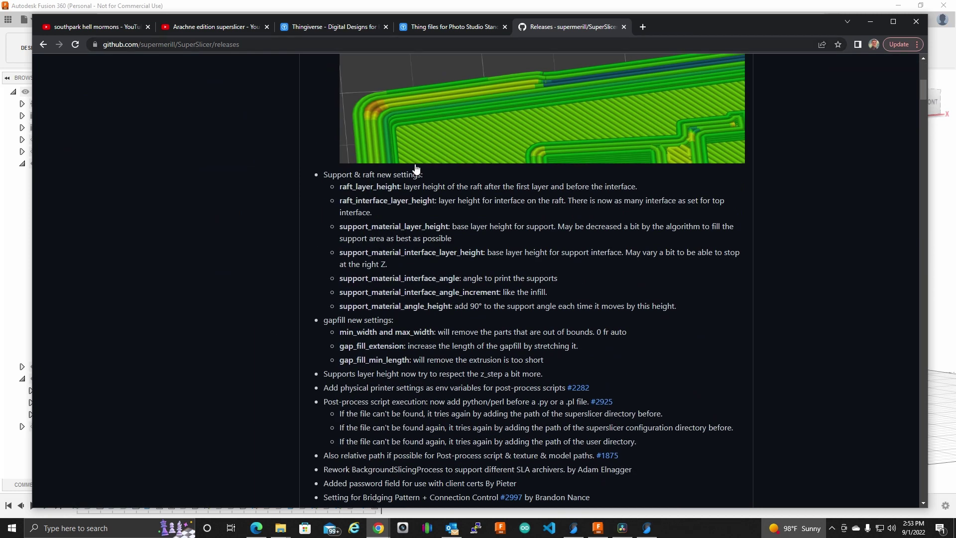
scroll(364, 110, up, 2)
scroll(348, 291, up, 1)
scroll(292, 332, down, 3)
scroll(290, 332, down, 3)
scroll(287, 332, down, 3)
scroll(285, 317, down, 3)
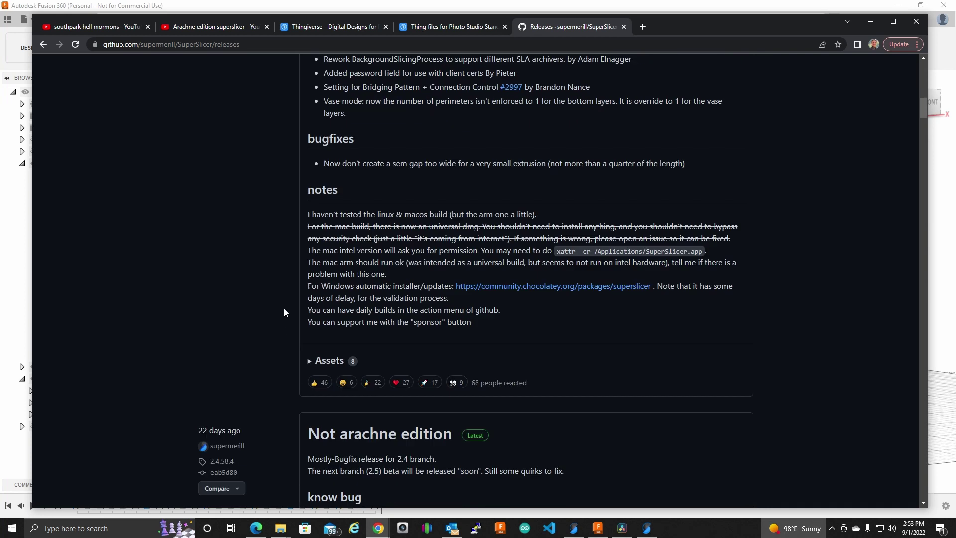
click(340, 274)
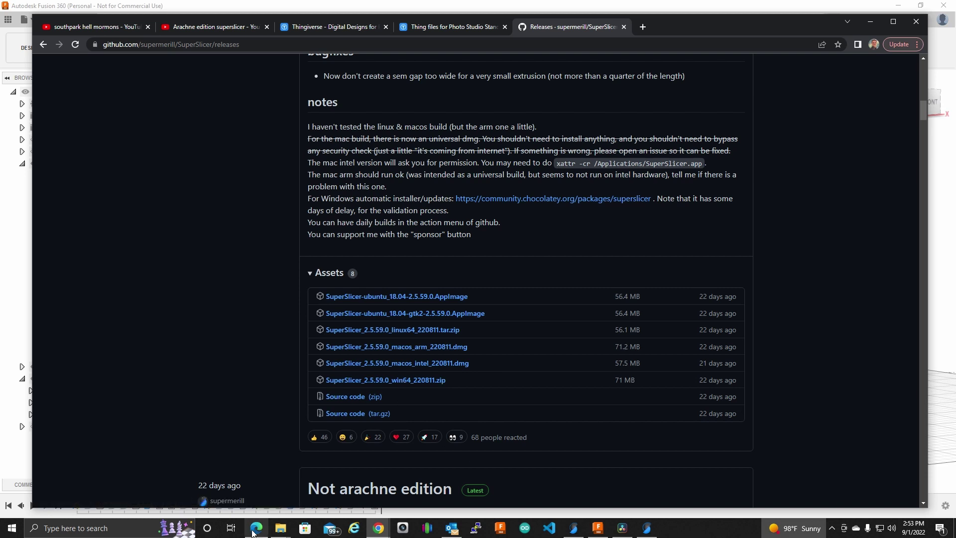
- Browse drive C into SuperSlicer_2.5.59.0_win64_220811's program folder, then minimize File Explorer
mouse_move(280, 528)
click(541, 487)
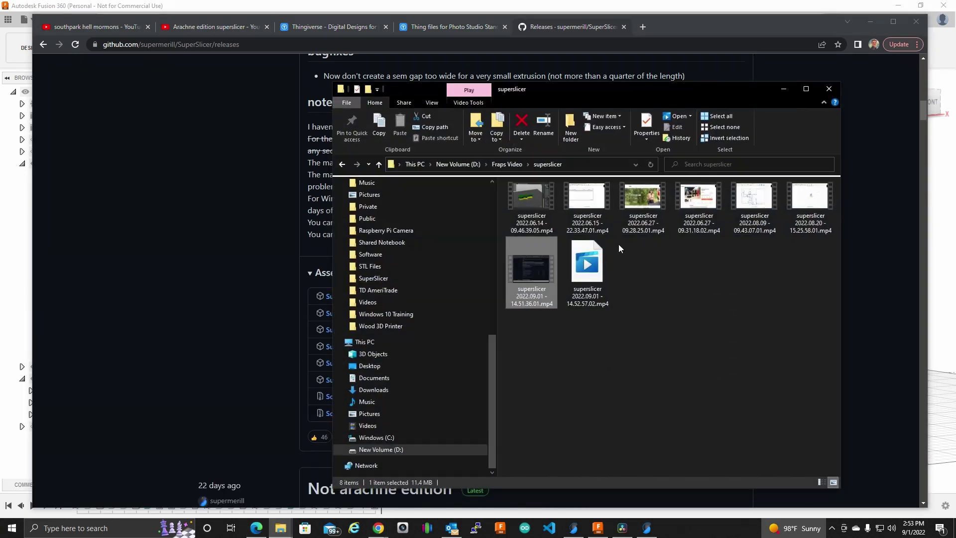
click(376, 436)
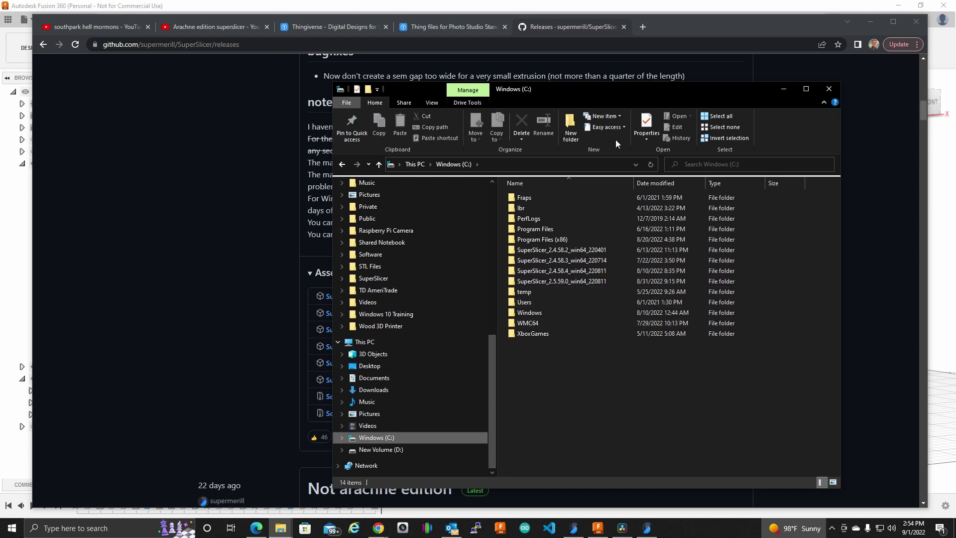
drag(745, 89, 636, 75)
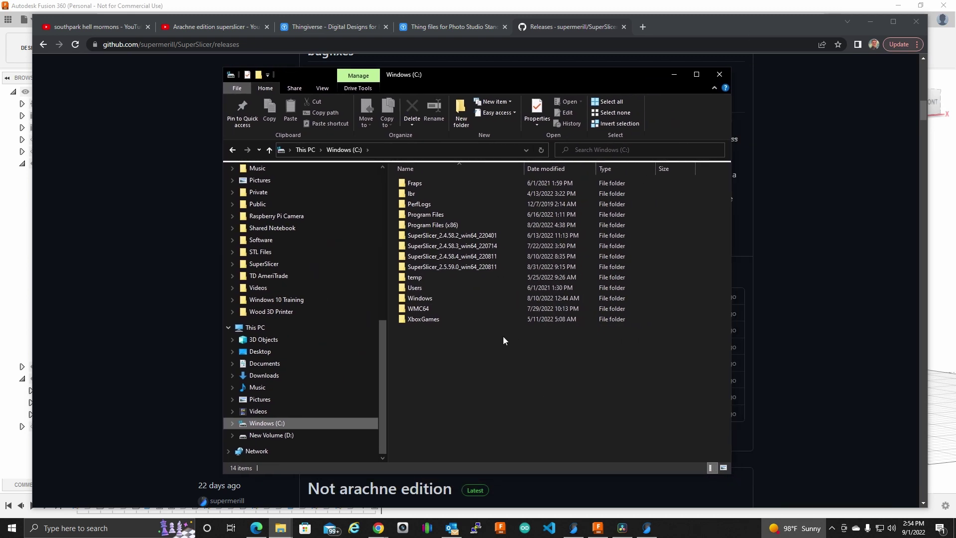
double_click(456, 269)
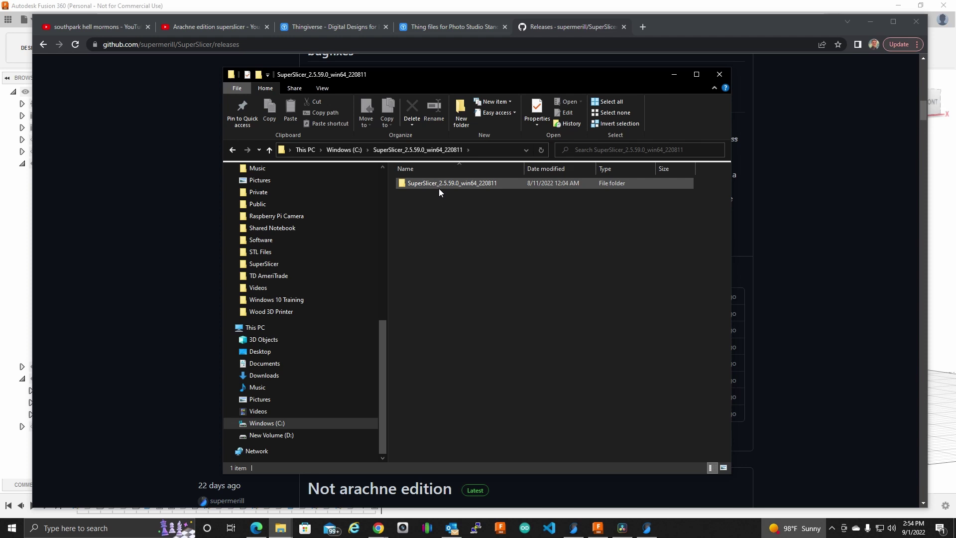
double_click(442, 185)
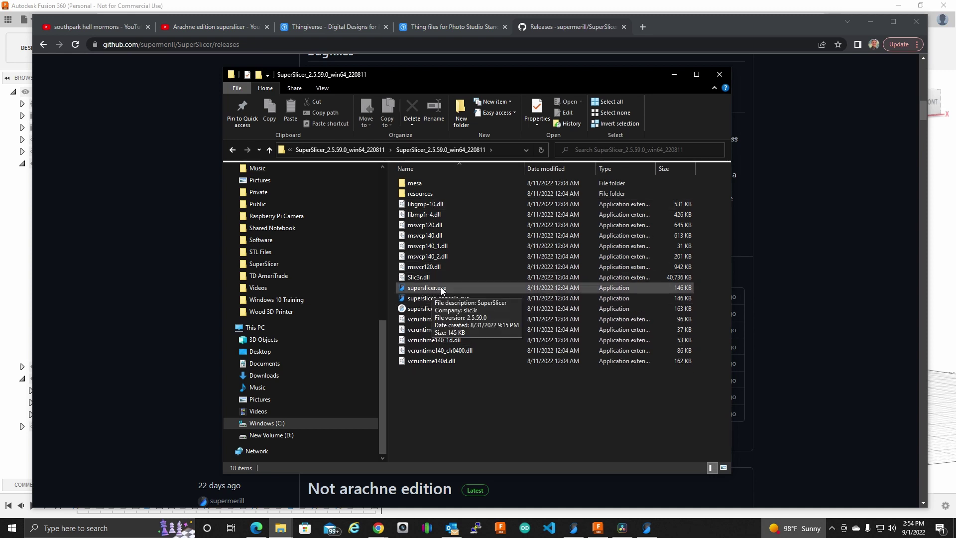
click(681, 83)
scroll(246, 218, up, 5)
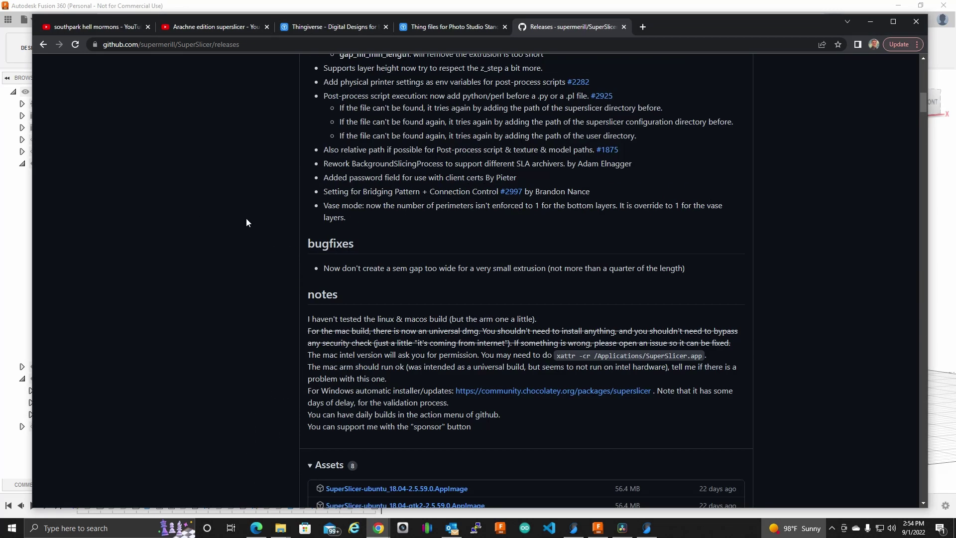
scroll(303, 213, up, 5)
scroll(303, 223, up, 5)
scroll(303, 224, up, 2)
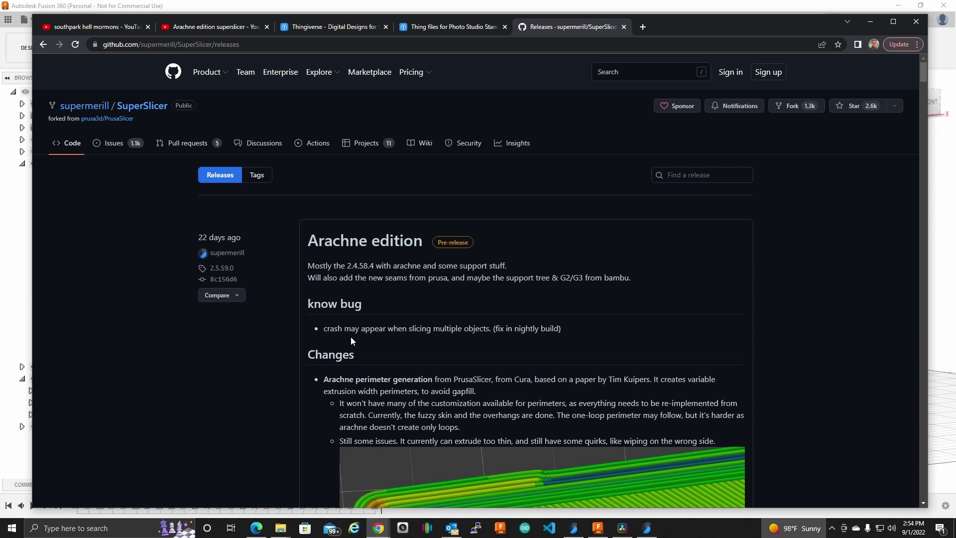
scroll(350, 337, down, 3)
scroll(320, 266, down, 2)
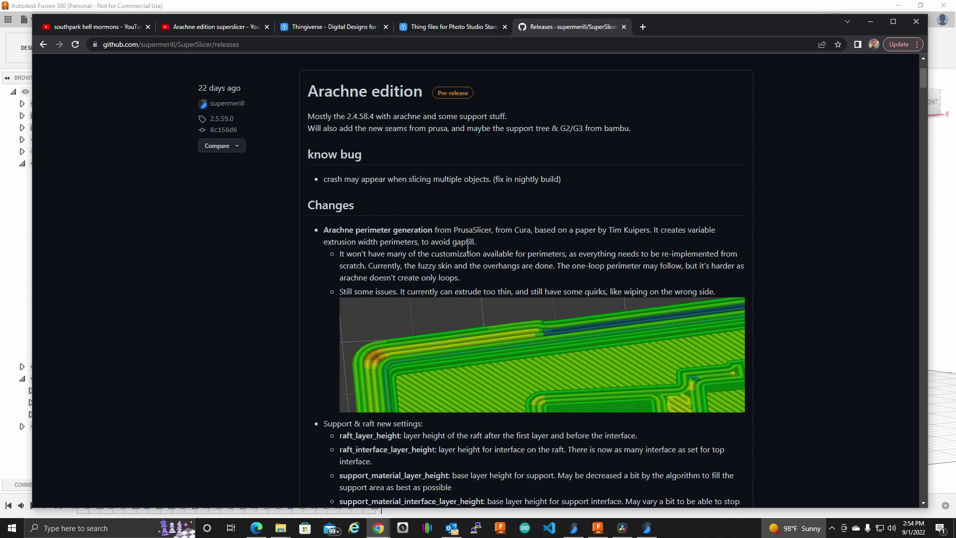
- Bring the OctoPrint Creality CR-6 page to the front and maximize it
key(alt+Tab)
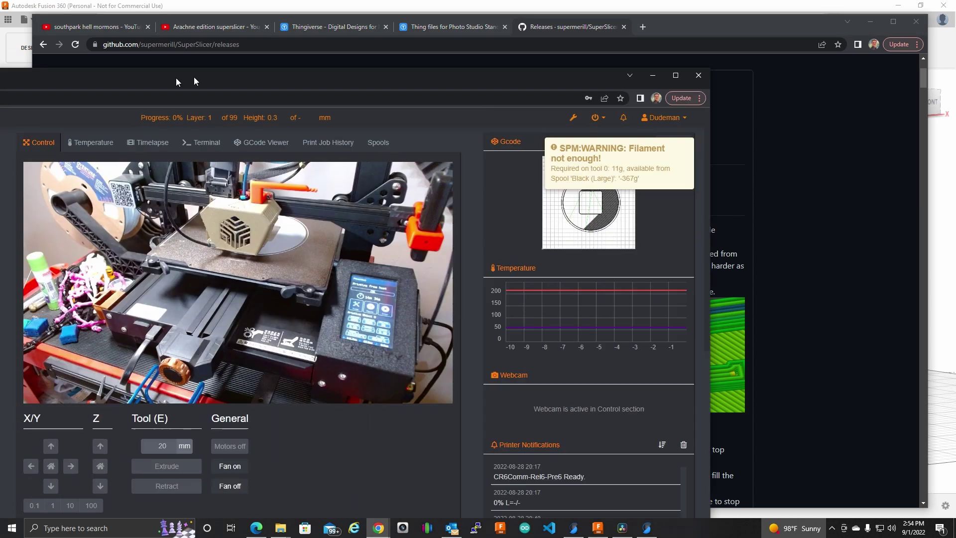
drag(374, 34, 418, 12)
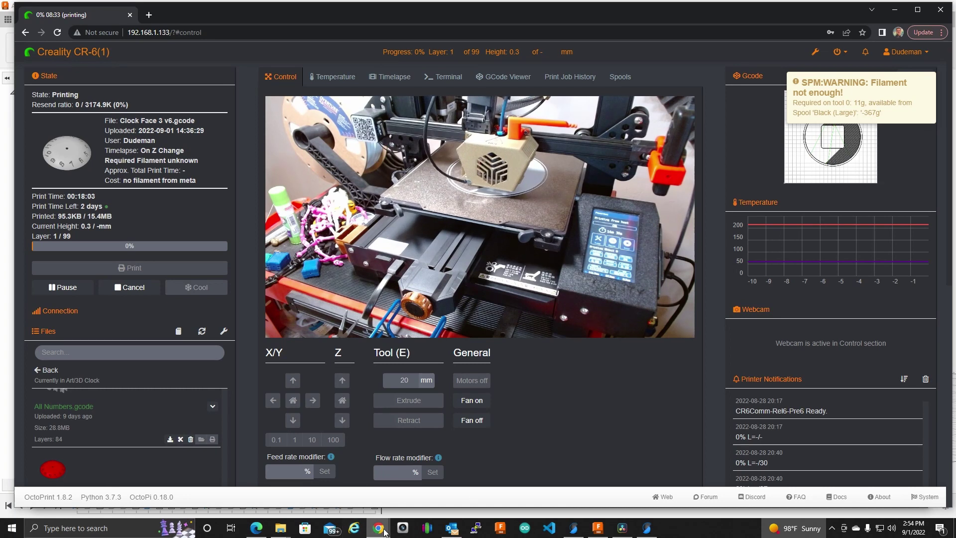
- Bring SuperSlicer forward and orbit the Nude Only Sign preview to examine the bar's perimeters
click(575, 529)
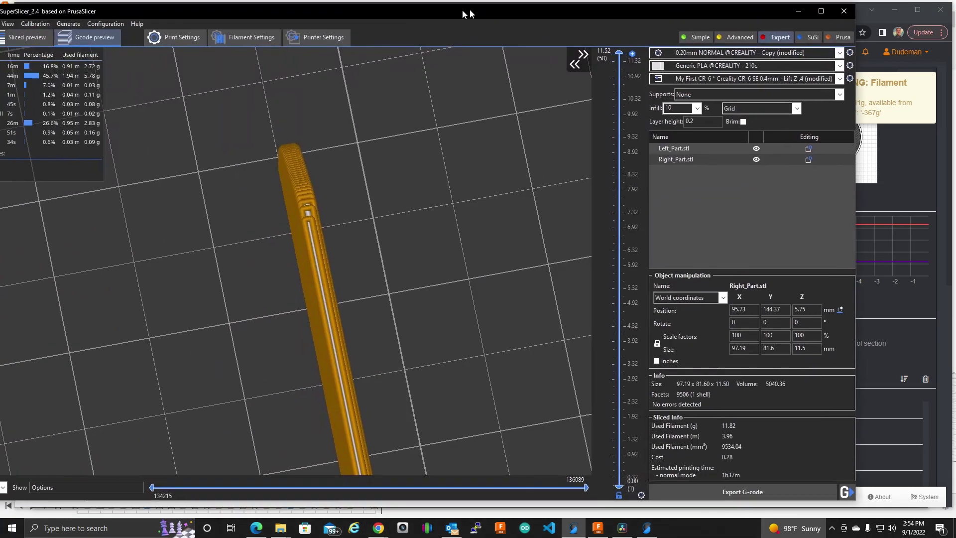
drag(491, 19, 556, 14)
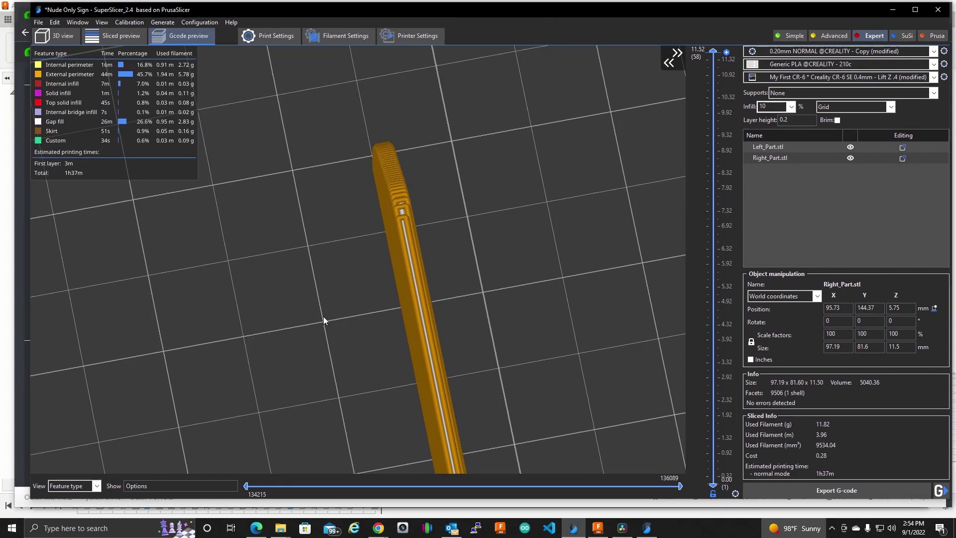
scroll(427, 244, down, 5)
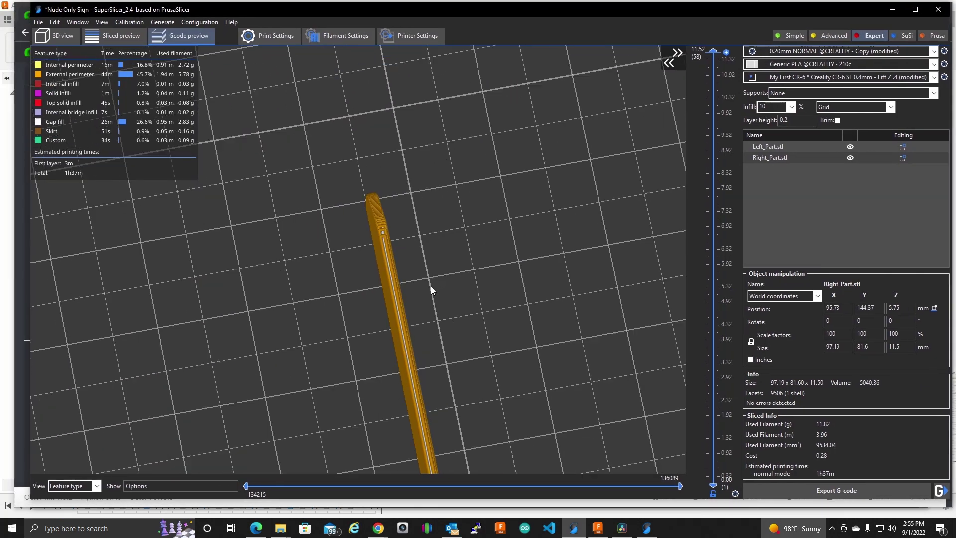
mouse_move(431, 286)
mouse_down()
mouse_move(407, 326)
mouse_move(412, 113)
mouse_up()
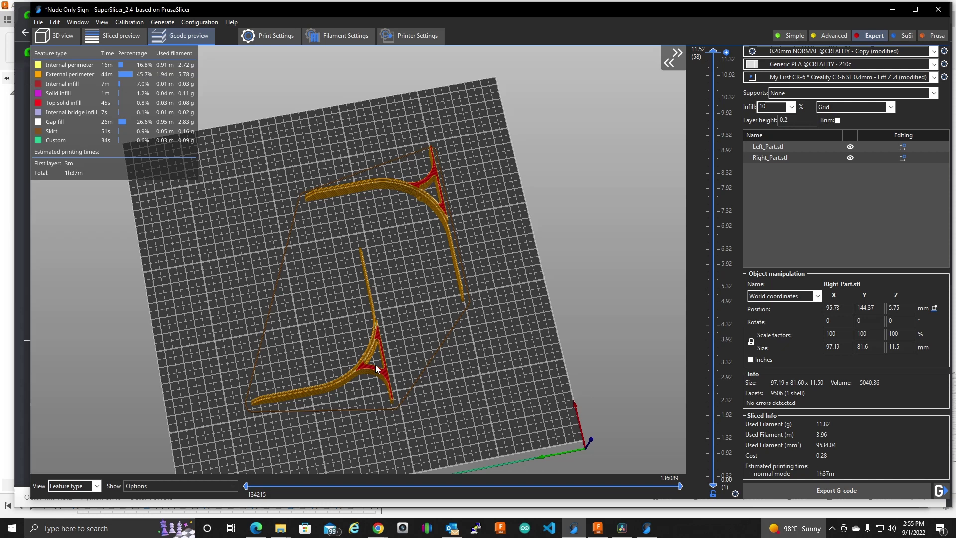
scroll(338, 267, up, 3)
scroll(370, 277, up, 3)
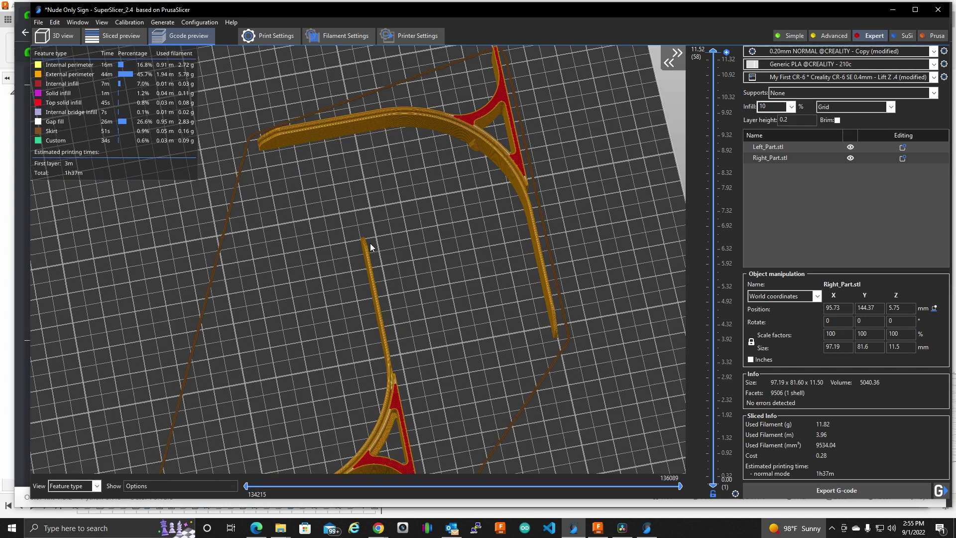
scroll(367, 274, up, 4)
scroll(375, 254, up, 3)
scroll(403, 243, up, 3)
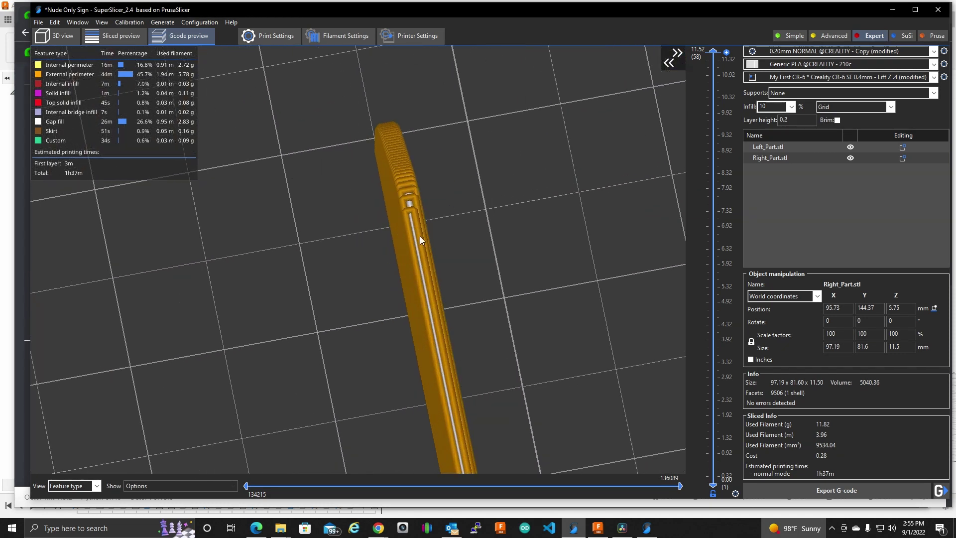
scroll(430, 229, down, 1)
scroll(430, 234, down, 2)
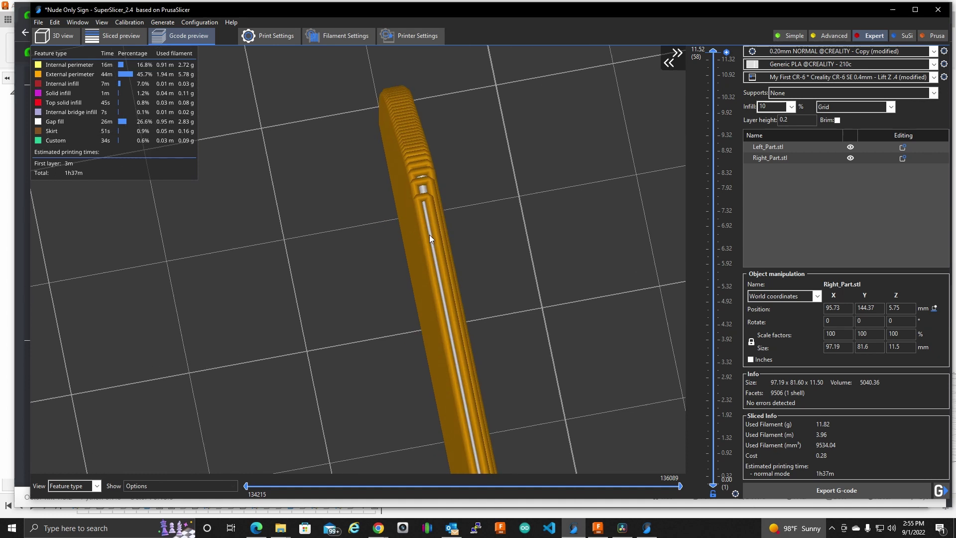
scroll(430, 235, down, 4)
scroll(392, 257, down, 5)
scroll(392, 256, up, 5)
scroll(381, 262, up, 4)
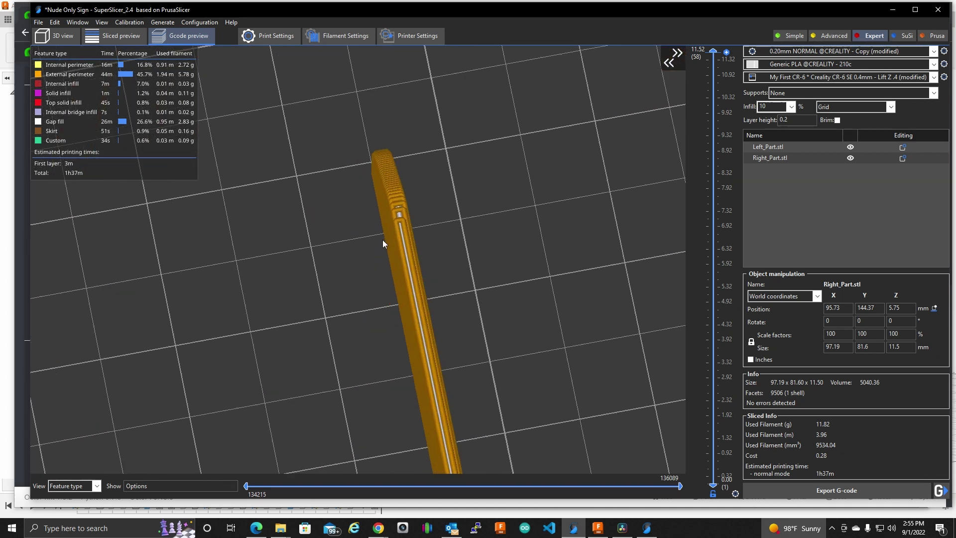
scroll(382, 239, up, 2)
scroll(388, 240, up, 2)
mouse_move(506, 198)
mouse_down()
mouse_move(446, 222)
mouse_move(472, 221)
mouse_up()
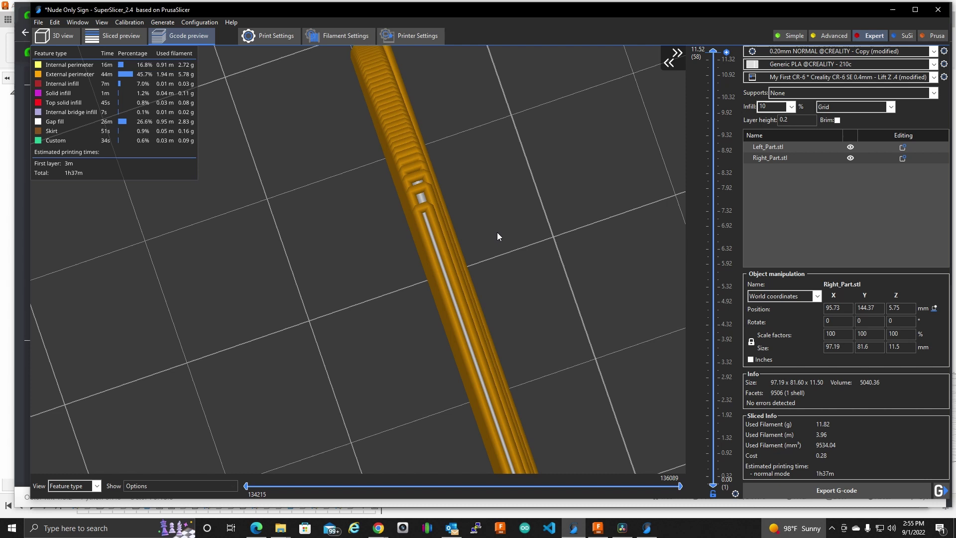
click(648, 529)
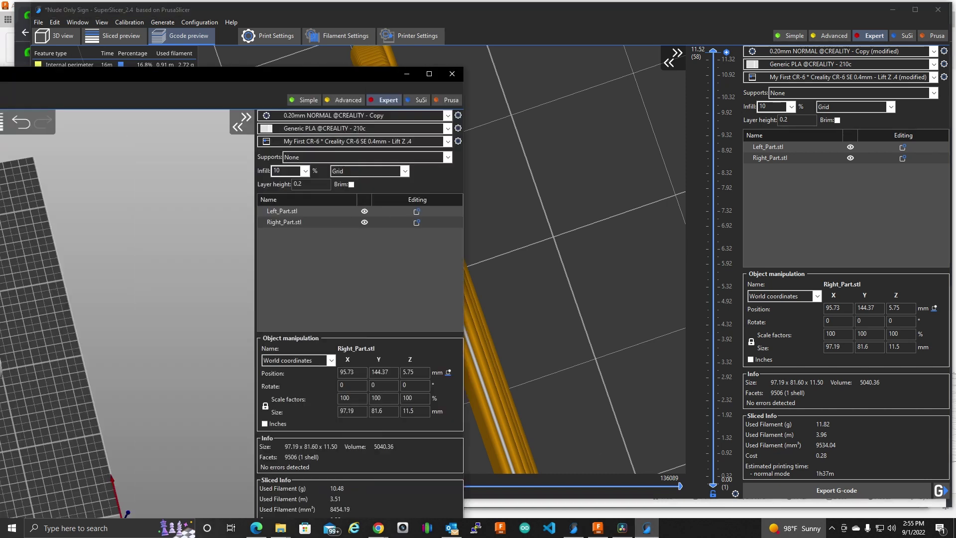
- Bring the 2.5.59 window forward, cancel a G-code export, and show the feature-type preview
drag(479, 75, 451, 12)
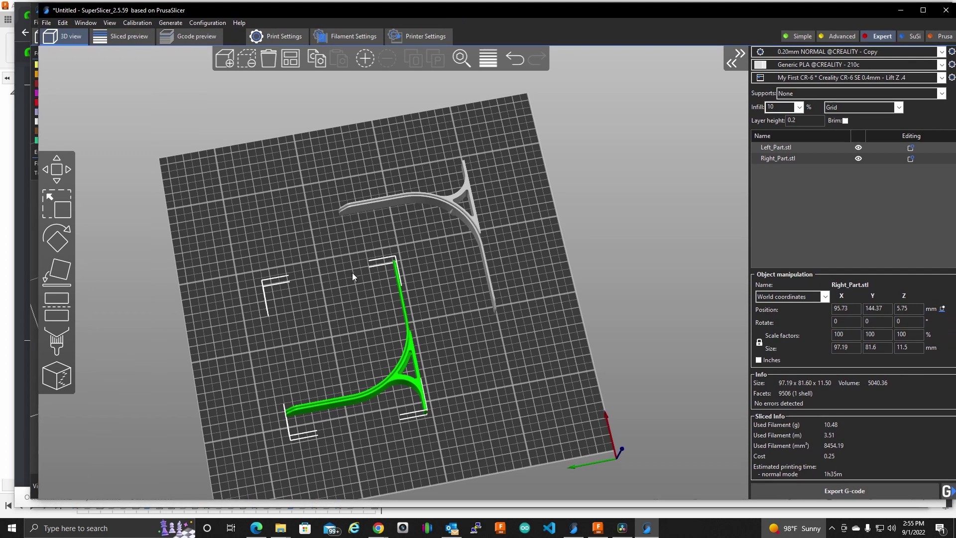
scroll(397, 275, up, 2)
scroll(397, 275, up, 6)
scroll(397, 276, up, 4)
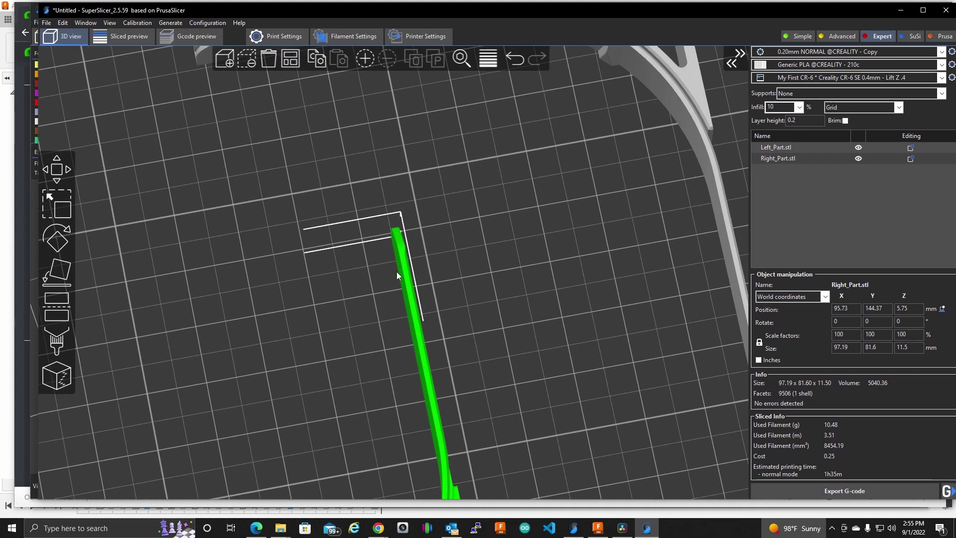
click(844, 491)
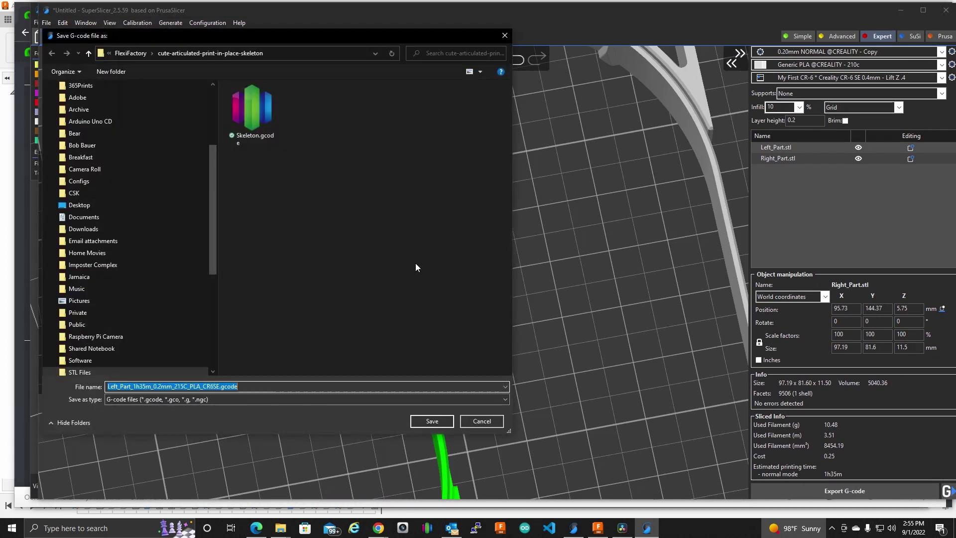
click(477, 422)
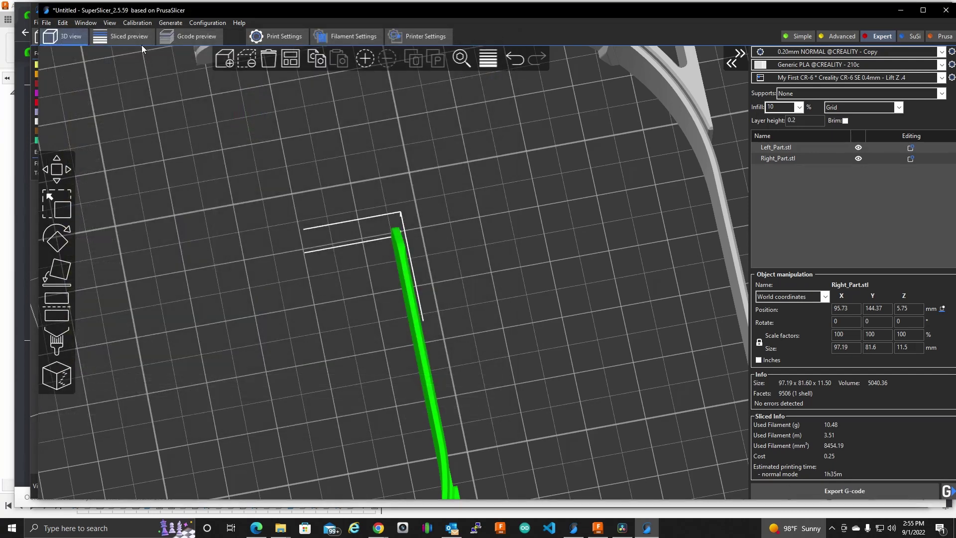
click(189, 35)
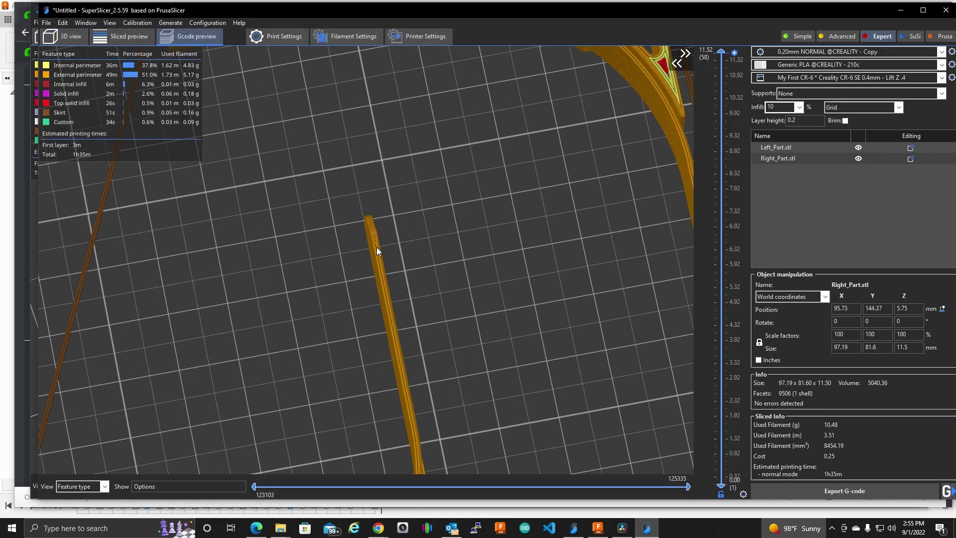
scroll(374, 276, up, 5)
scroll(410, 225, up, 5)
scroll(395, 250, up, 3)
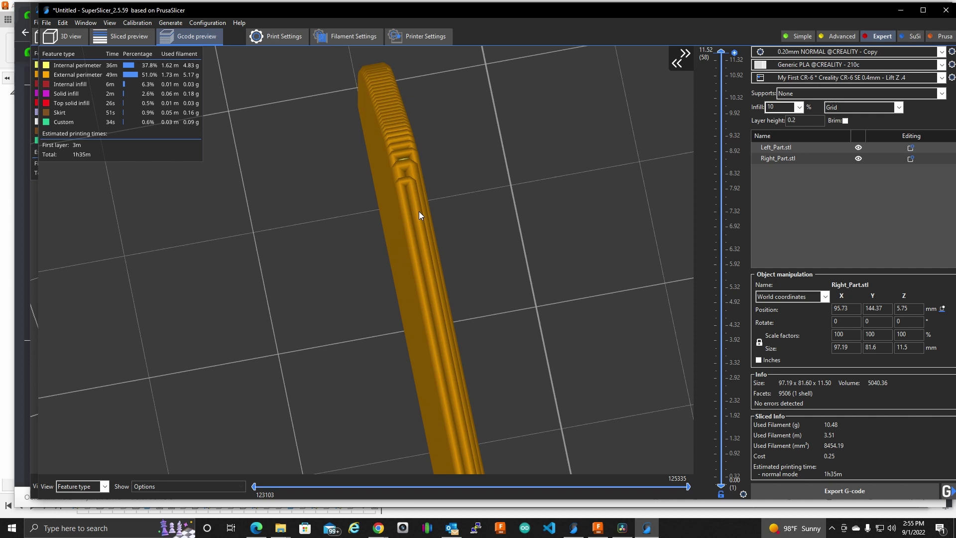
scroll(420, 211, up, 3)
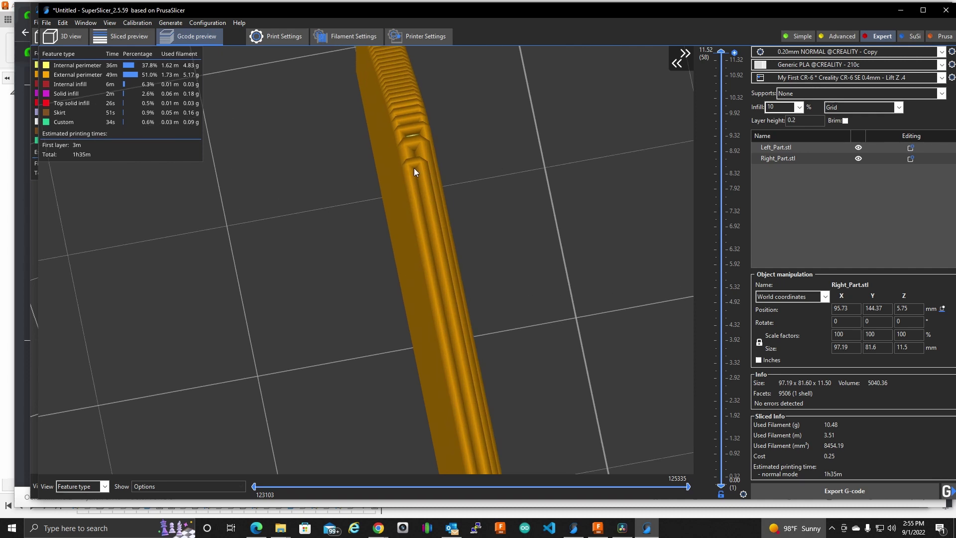
- Orbit the thin part, lower the top layer to 57, and slide the window aside to expose SuperSlicer 2.4
drag(414, 168, 420, 235)
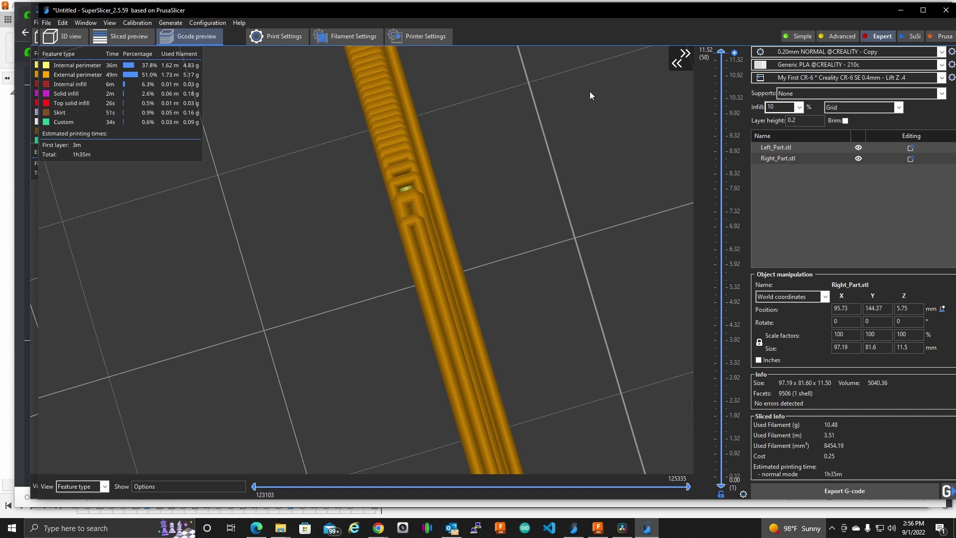
drag(722, 53, 721, 59)
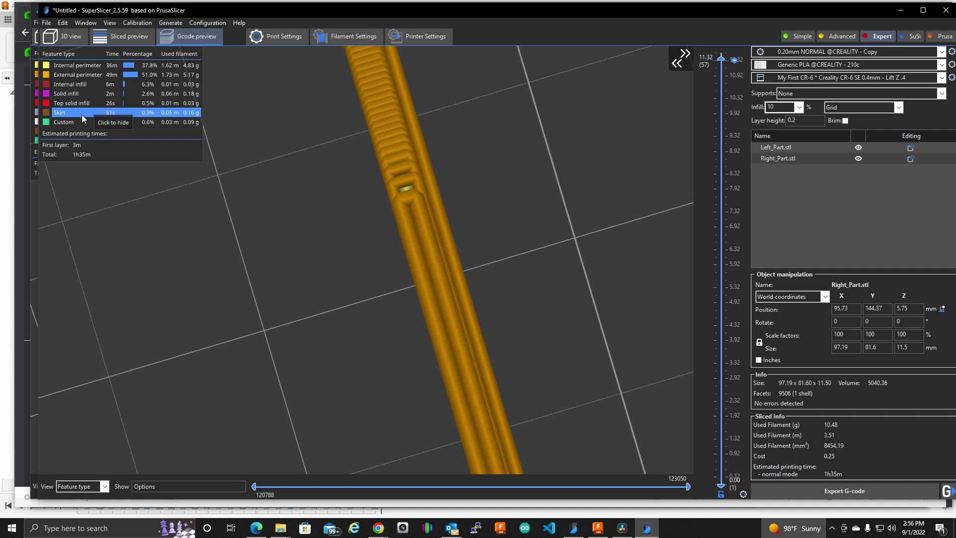
drag(319, 13, 307, 10)
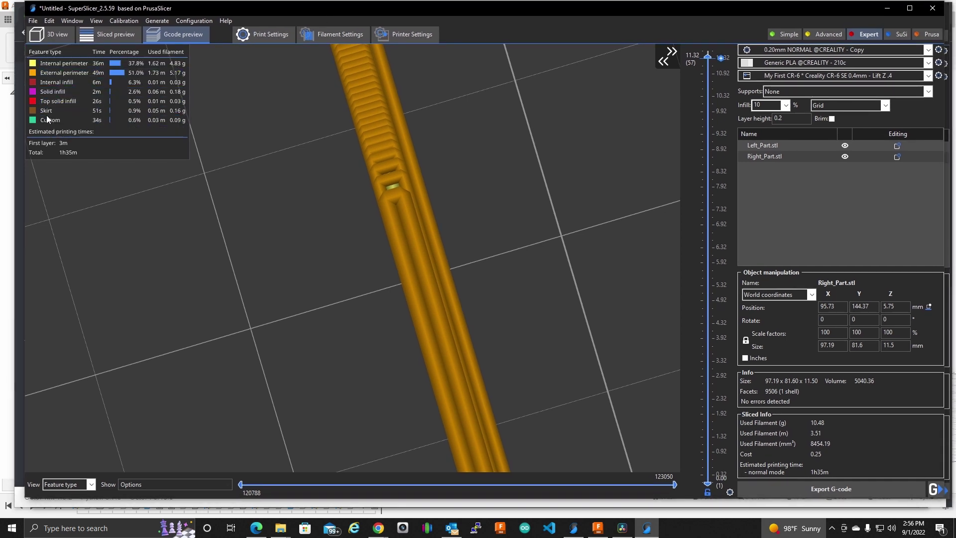
drag(190, 9, 368, 13)
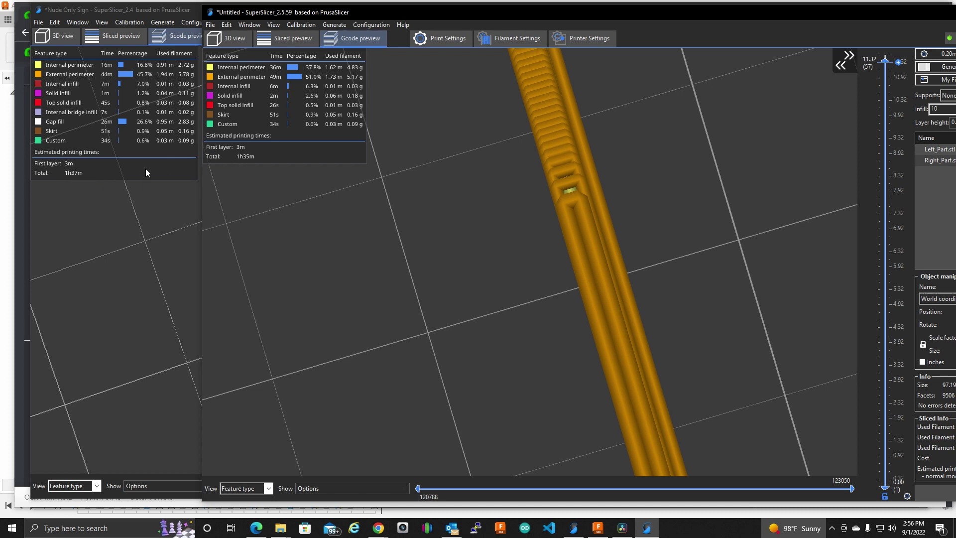
scroll(539, 203, up, 2)
scroll(540, 202, down, 5)
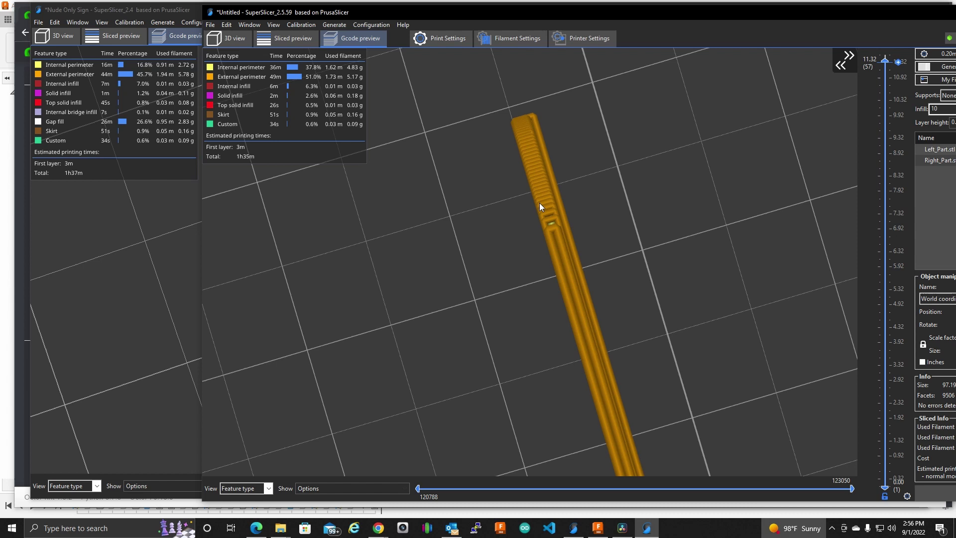
scroll(539, 203, up, 2)
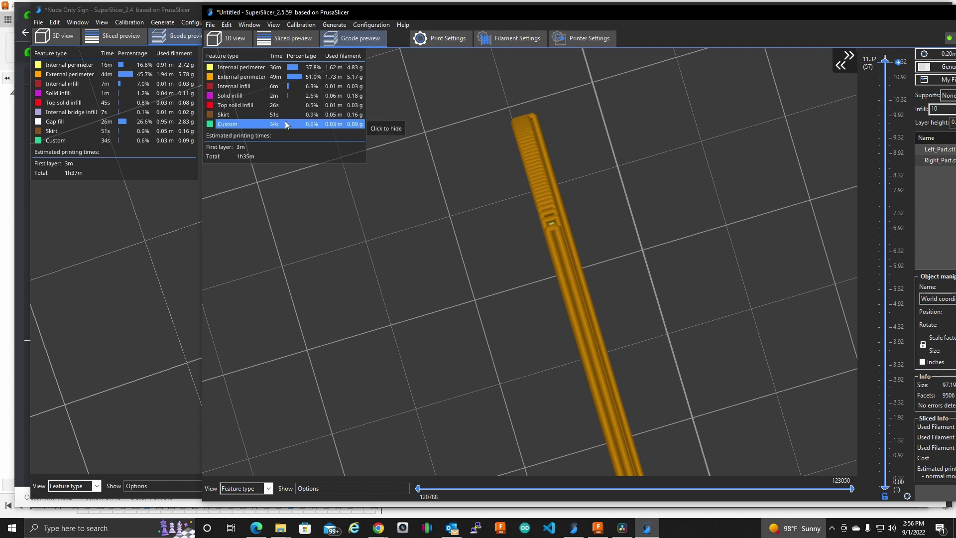
scroll(484, 224, up, 1)
scroll(484, 224, up, 1)
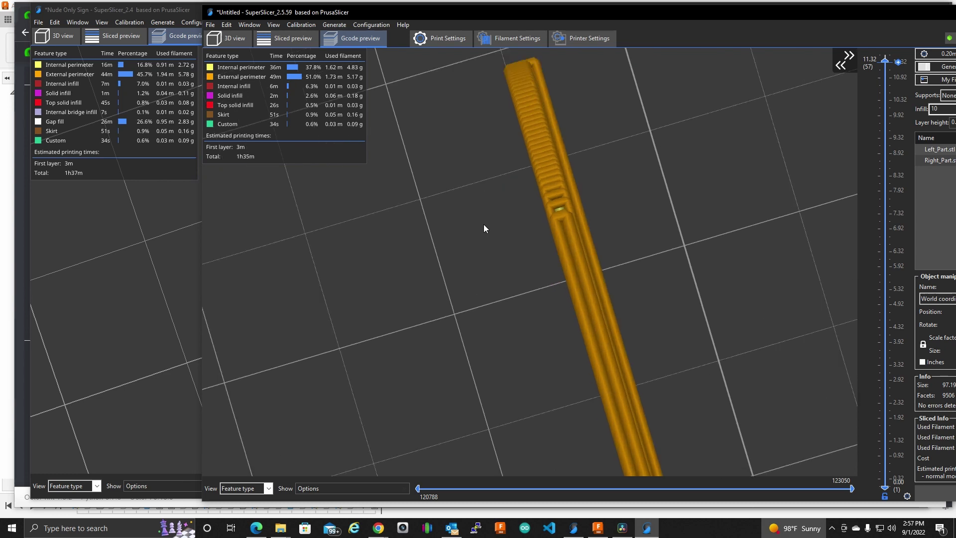
scroll(483, 225, up, 1)
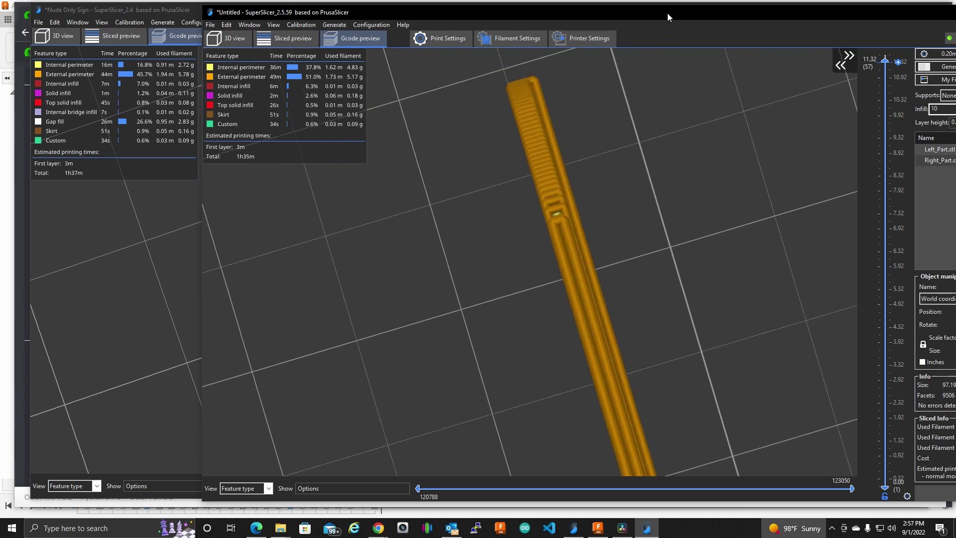
- Move the 2.5.59 window back left so its full settings panel shows
drag(668, 20, 494, 11)
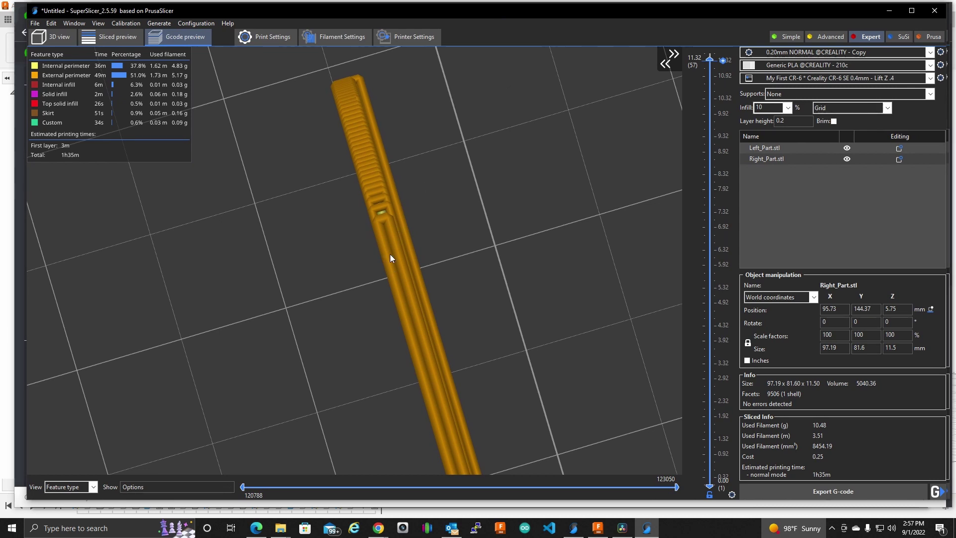
scroll(390, 254, down, 2)
scroll(387, 238, up, 1)
scroll(387, 238, up, 1)
scroll(387, 238, up, 2)
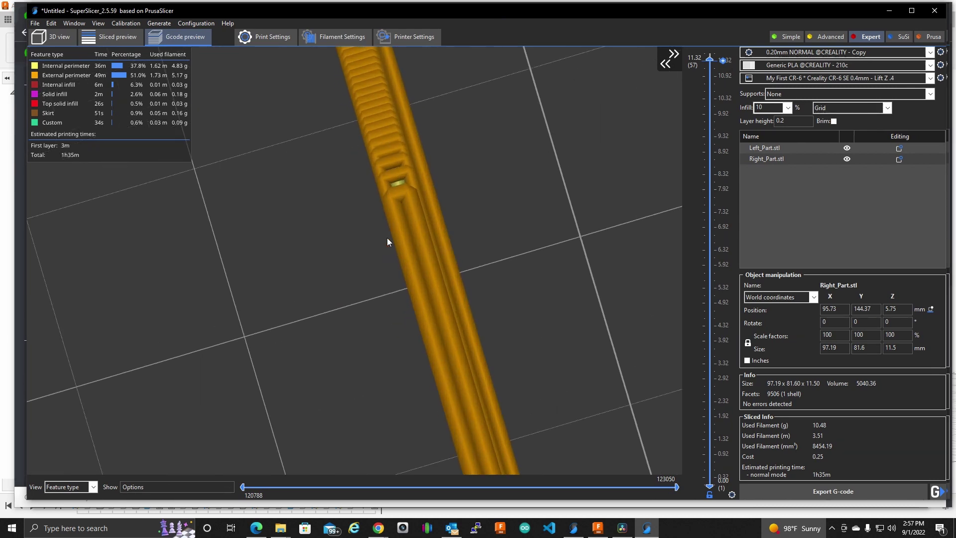
scroll(394, 218, down, 1)
scroll(394, 218, down, 1)
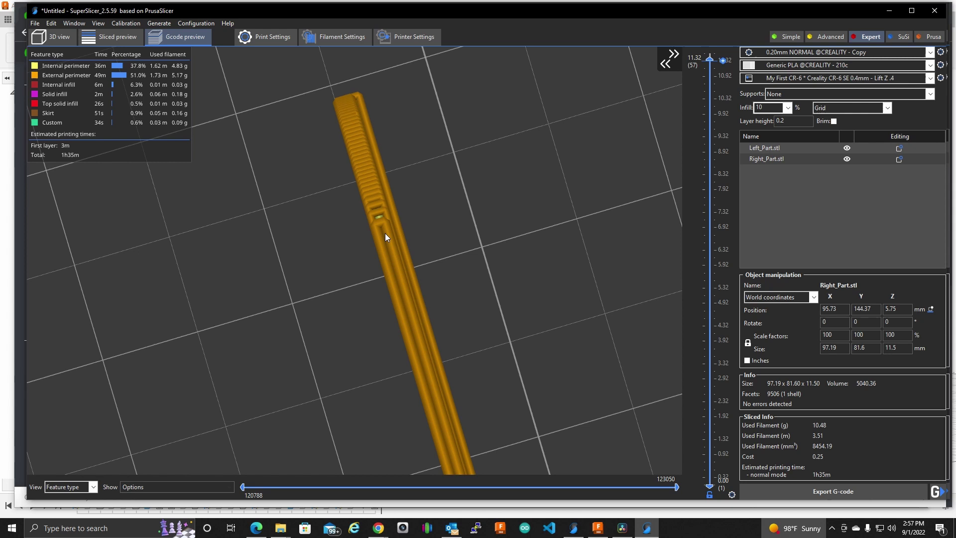
scroll(385, 233, up, 1)
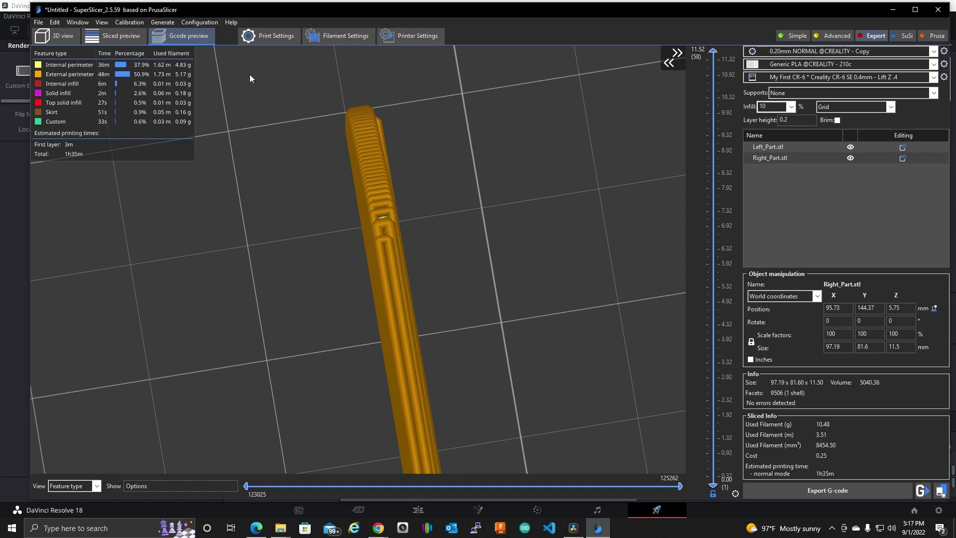
- Switch the Perimeters & Shell generator to Classic and back to Arachne, then return to 3D view
click(271, 33)
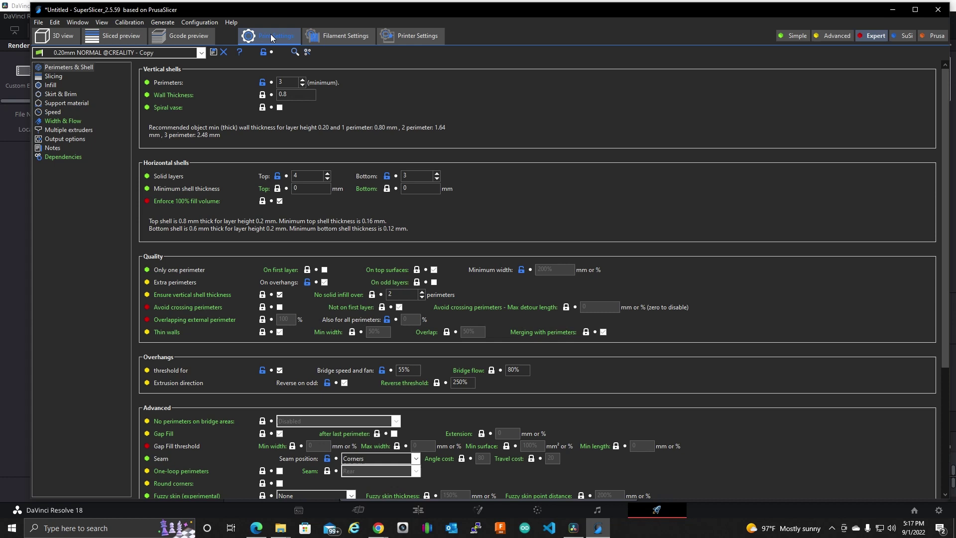
click(69, 68)
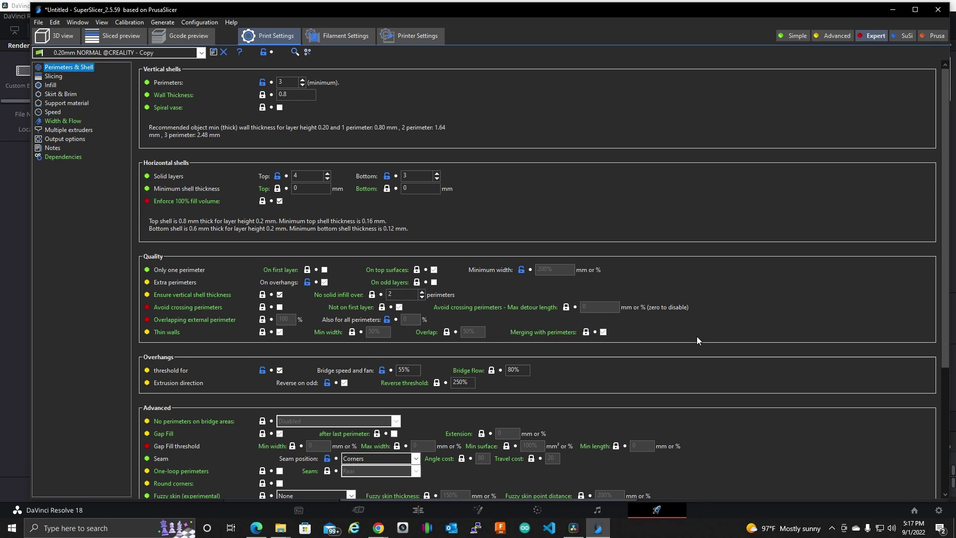
scroll(699, 337, down, 3)
scroll(709, 344, down, 3)
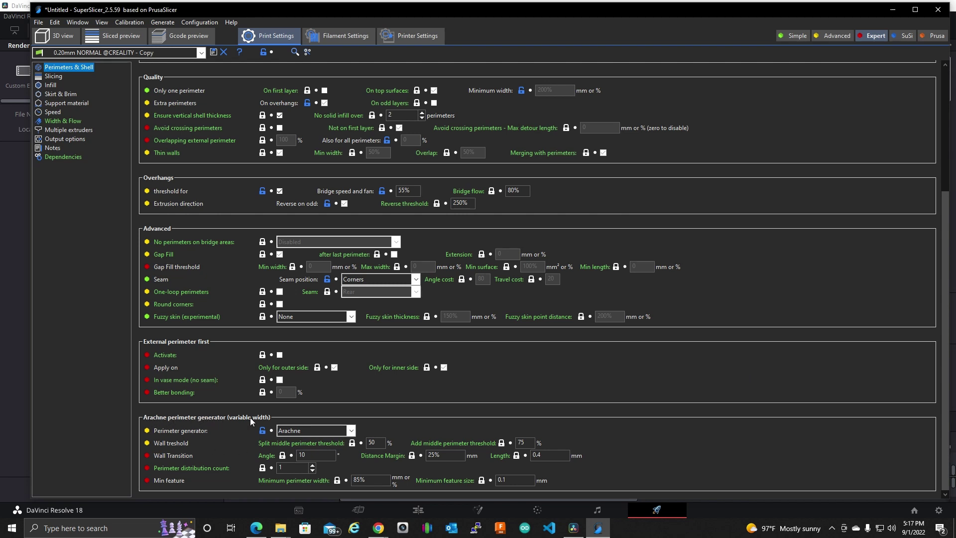
click(305, 431)
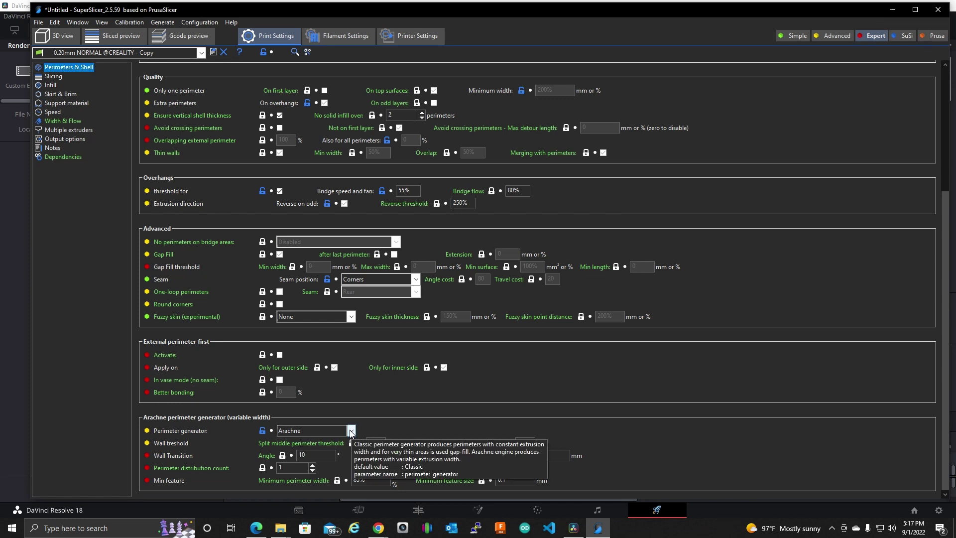
click(299, 448)
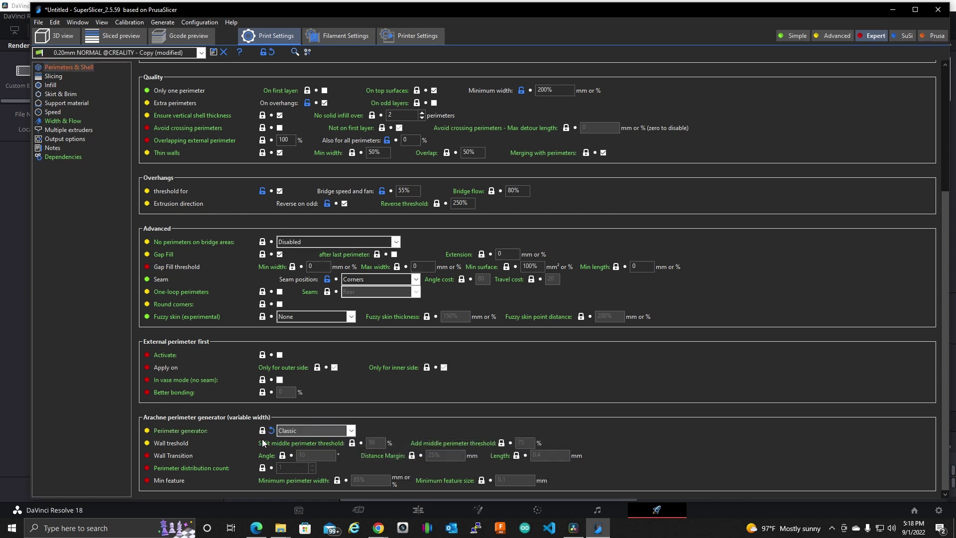
click(351, 430)
click(296, 452)
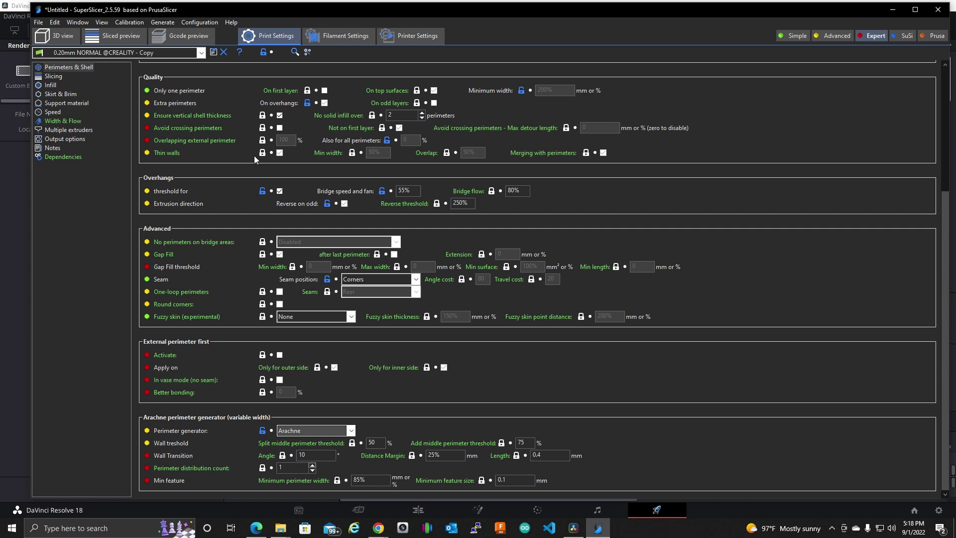
click(63, 36)
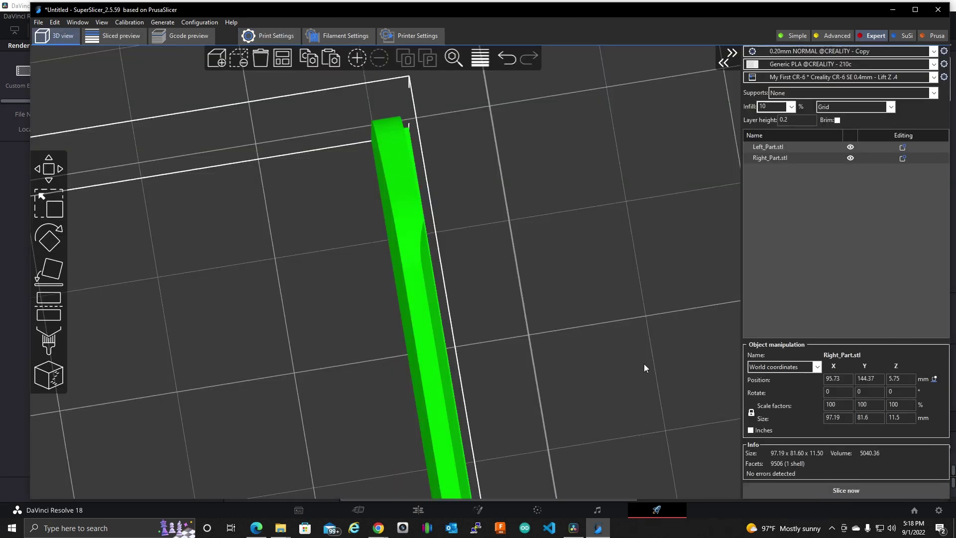
- Slice the sign part again with the Arachne perimeter generator
click(836, 490)
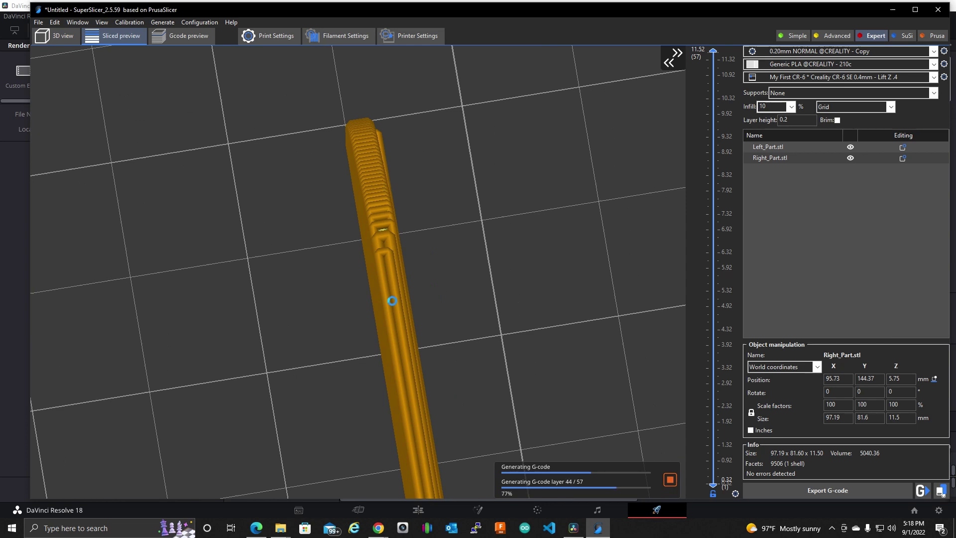